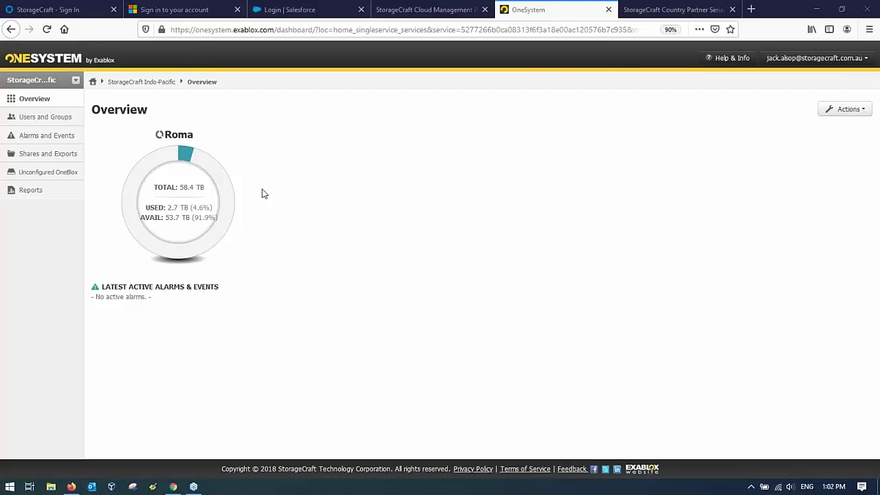
- Open the Roma cluster dashboard and switch Data Reduction to Lifetime, showing 17.5 TB received and a 13.01 : 1 ratio
left_click(72, 486)
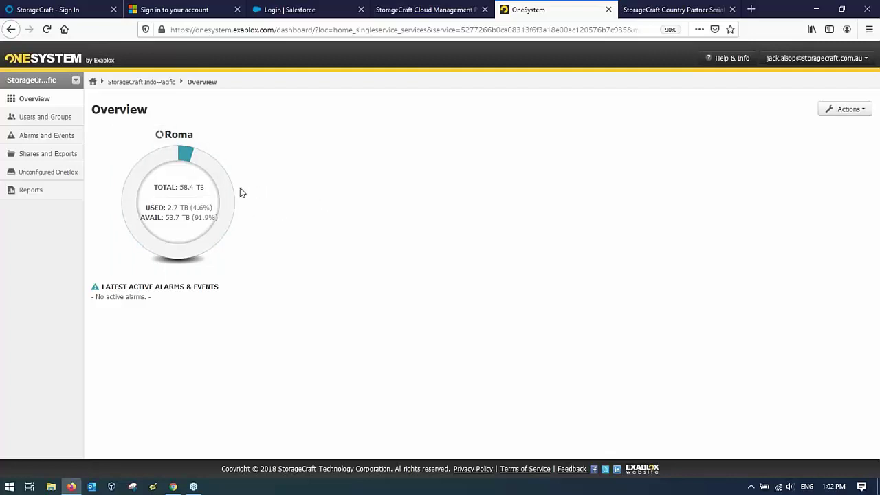
left_click(182, 202)
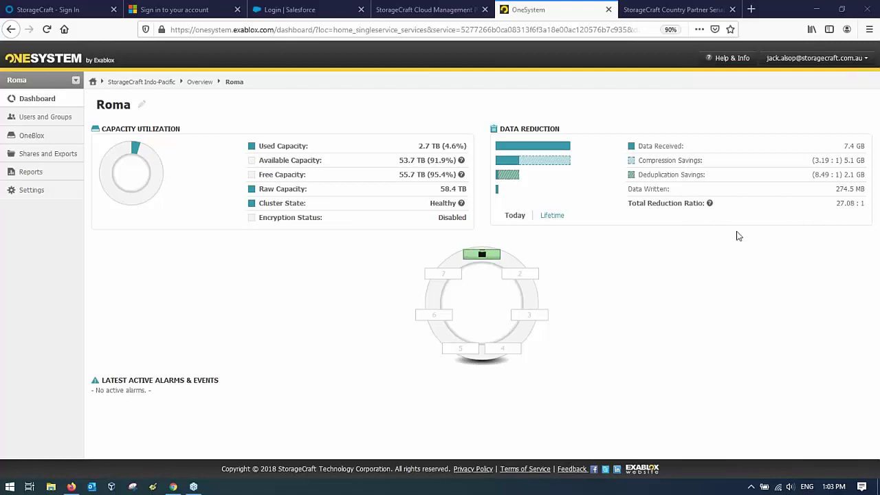
left_click(554, 217)
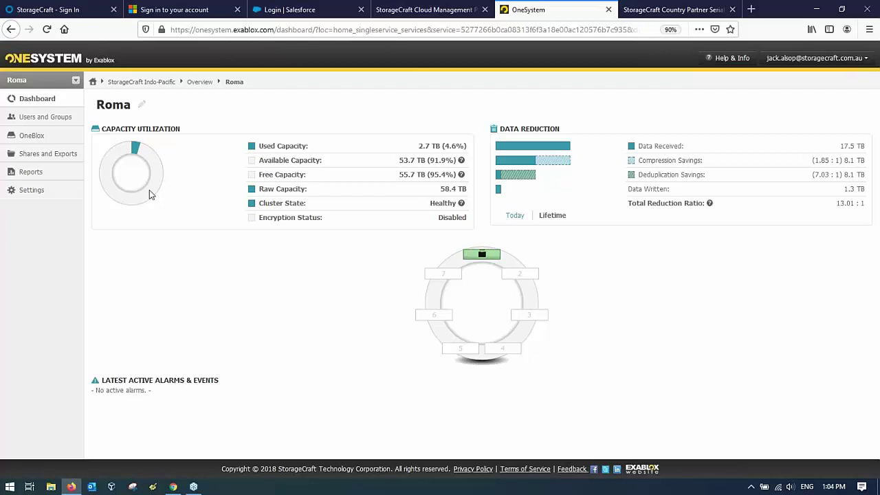
- Open the oneblox40886 OneBlox page and scroll down to its Drives and Interfaces sections
left_click(31, 136)
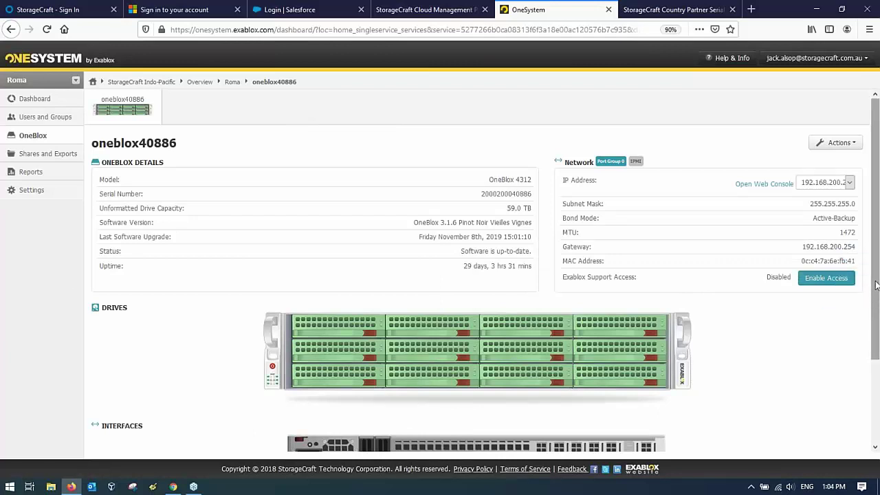
left_click_drag(875, 285, 875, 369)
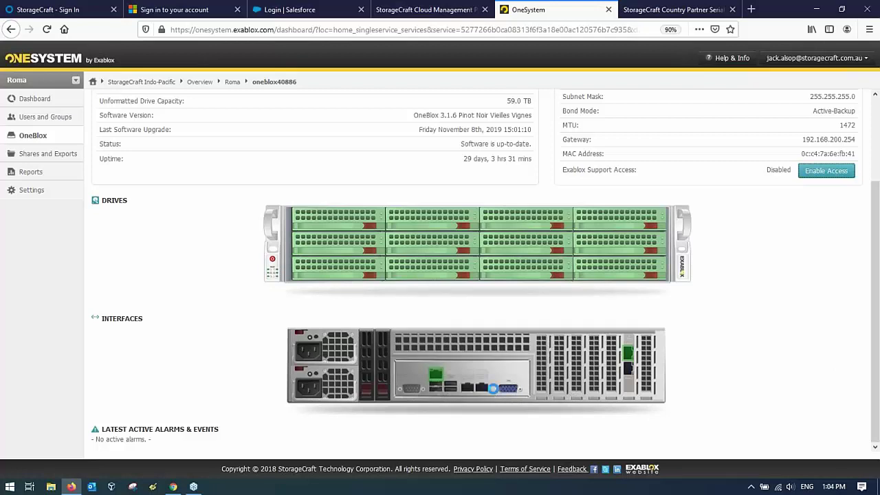
mouse_move(484, 392)
left_click(449, 370)
- Check the manufacturer and capacity tooltips of four drive bays in the Drives picture
mouse_move(629, 382)
mouse_move(636, 368)
mouse_move(329, 233)
mouse_move(633, 246)
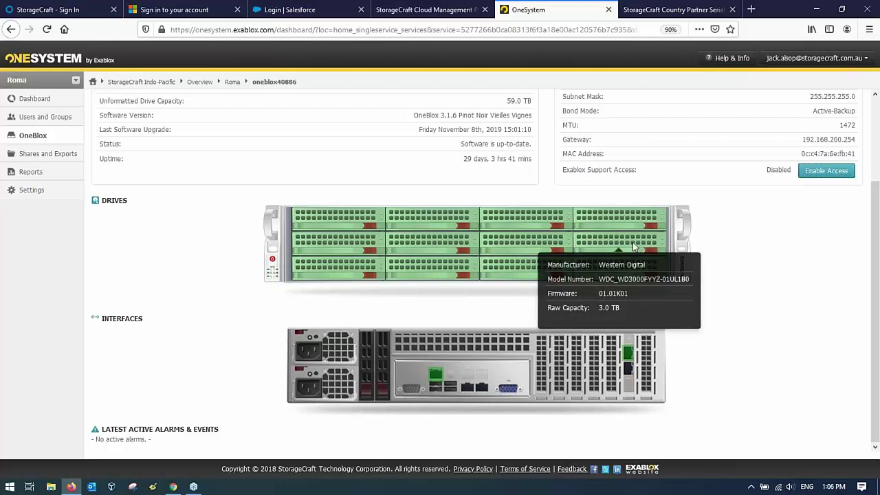
mouse_move(524, 244)
mouse_move(445, 246)
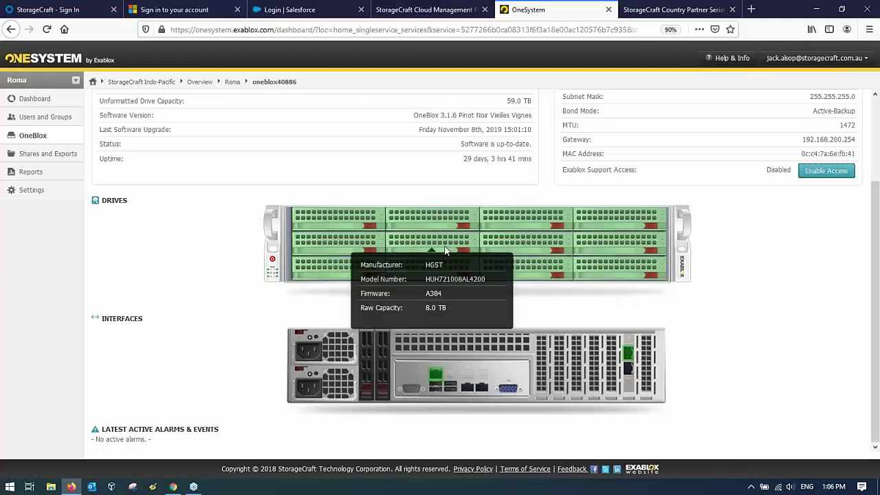
mouse_move(360, 244)
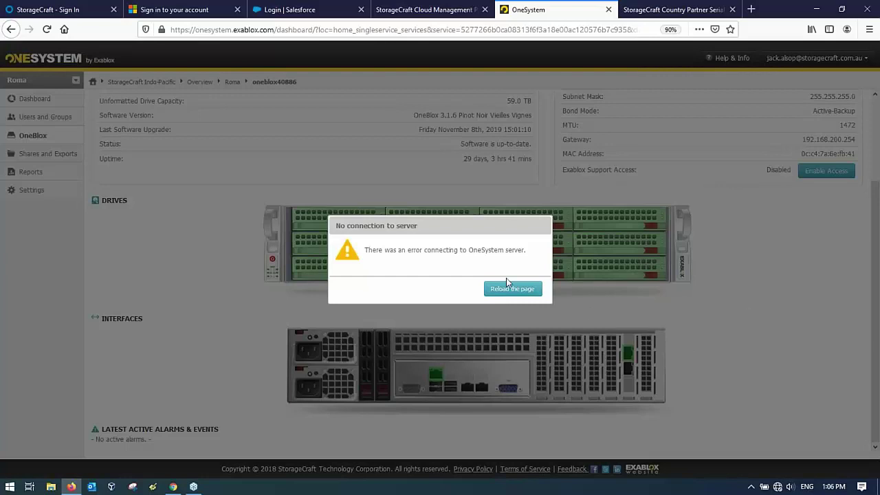
- Reload the OneSystem console from the No connection to server dialog
left_click(512, 288)
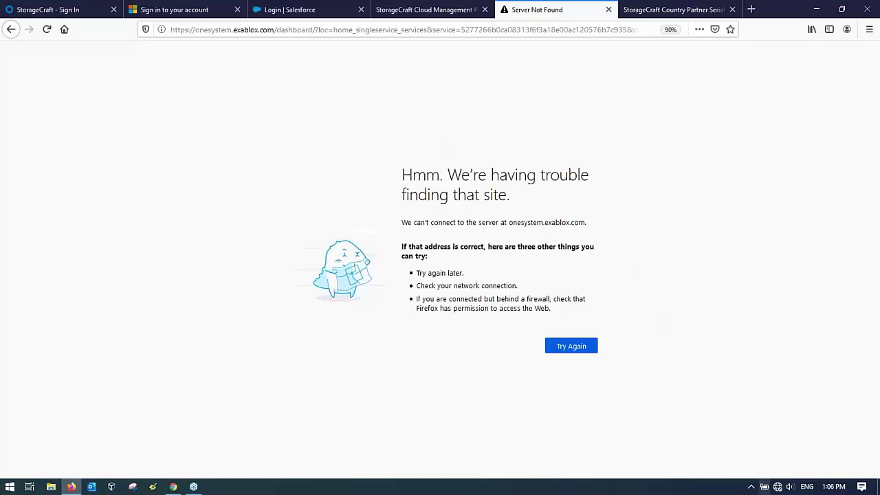
- Join the Ibis Lobby Wireless network with Connect automatically ticked, then switch to Chrome
right_click(778, 487)
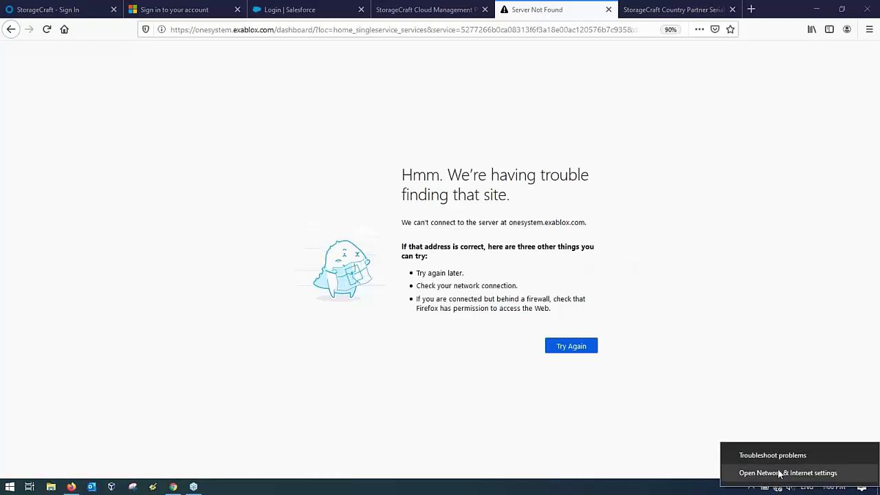
left_click(780, 473)
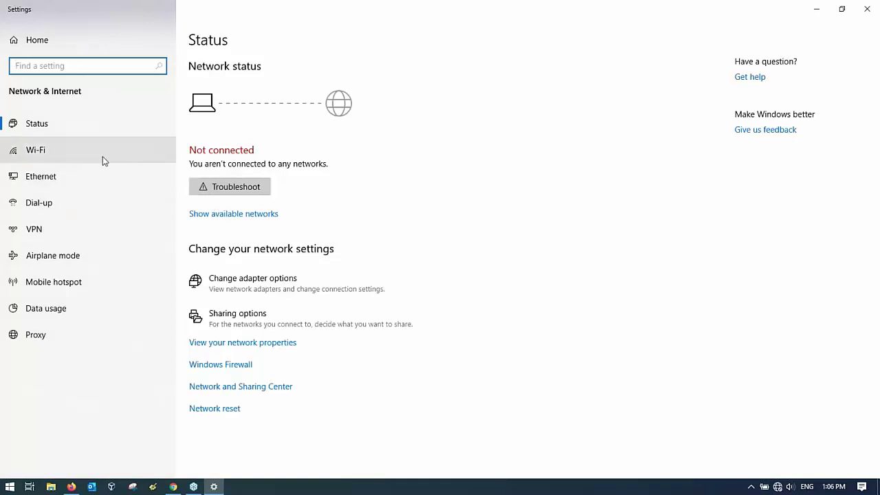
left_click(59, 157)
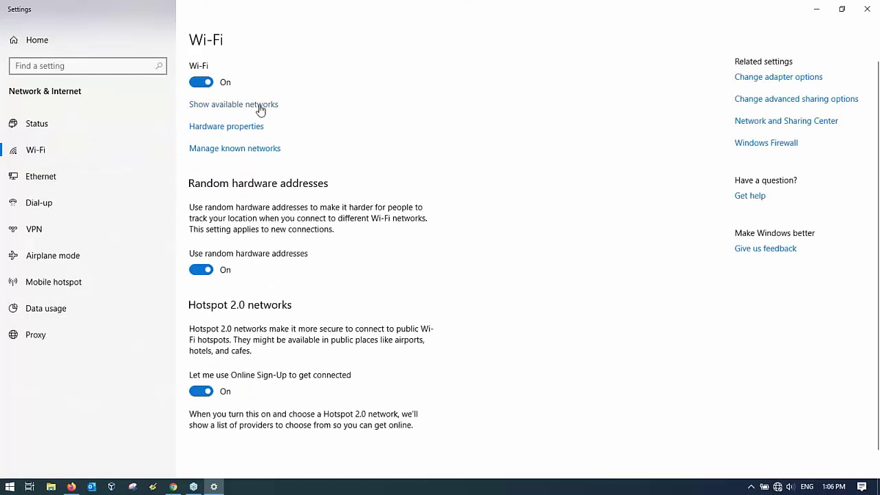
left_click(259, 108)
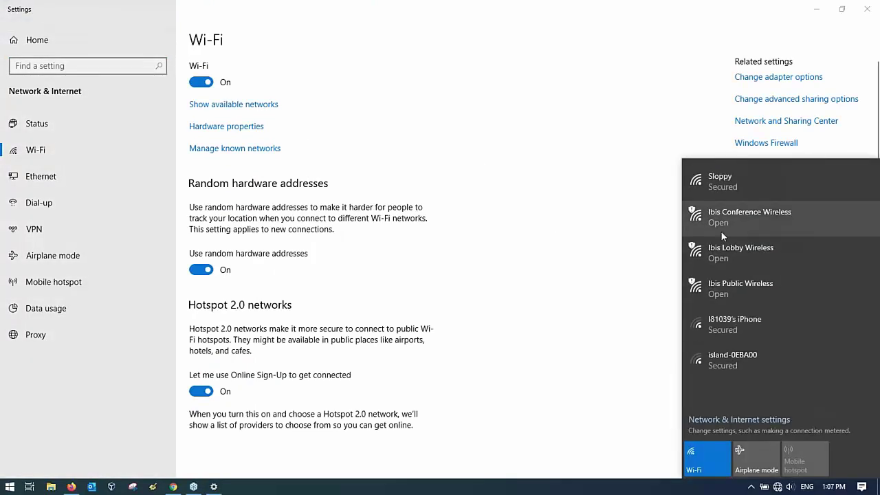
left_click(729, 249)
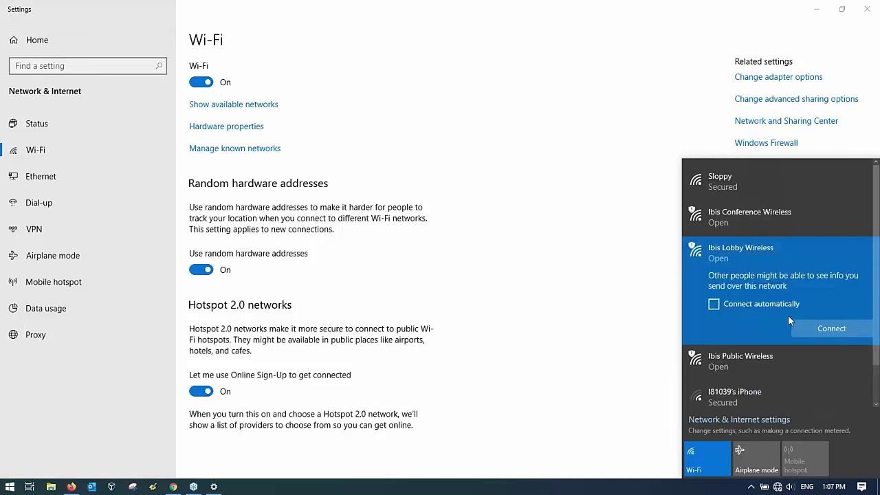
left_click(754, 307)
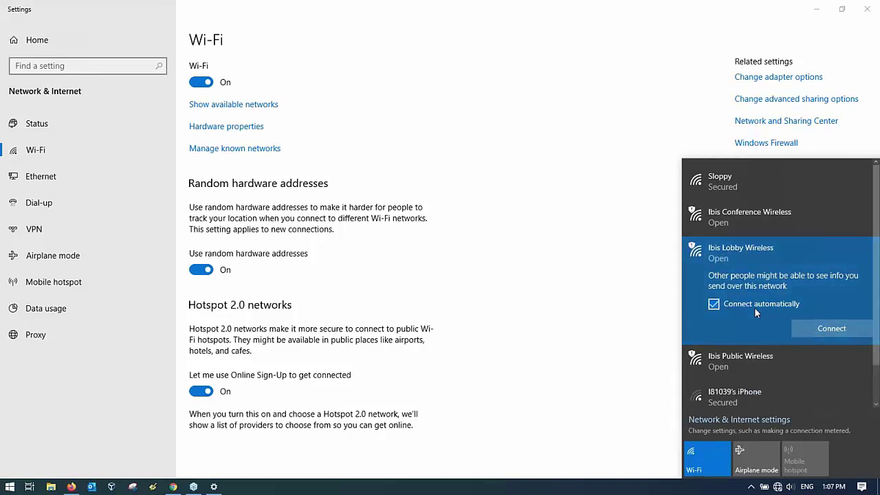
left_click(823, 327)
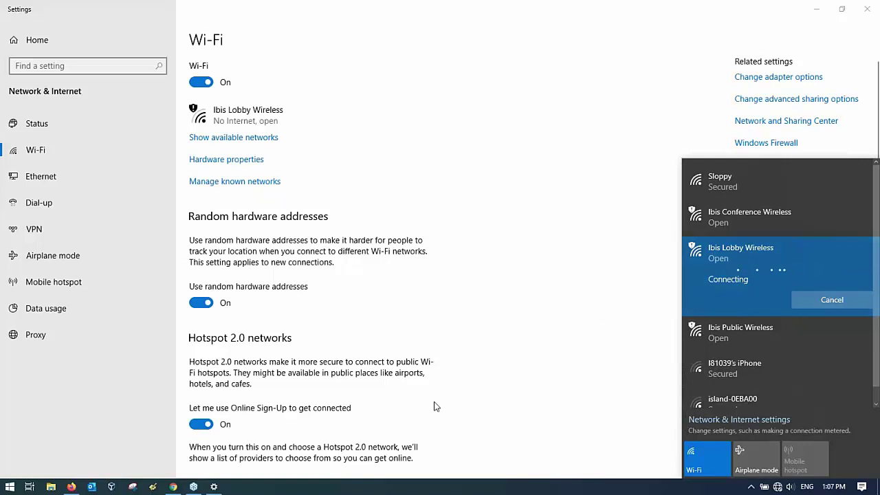
left_click(174, 487)
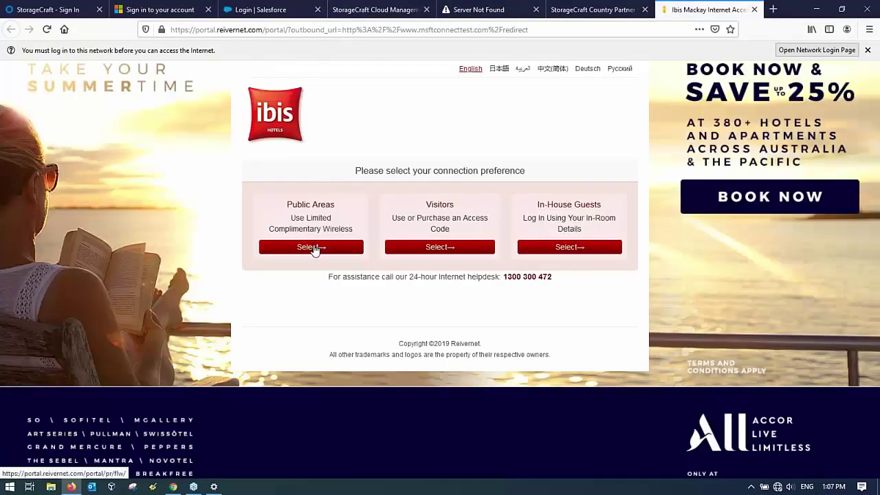
- Choose the complimentary Public Areas access on the Reivernet portal and accept the terms to connect
left_click(312, 247)
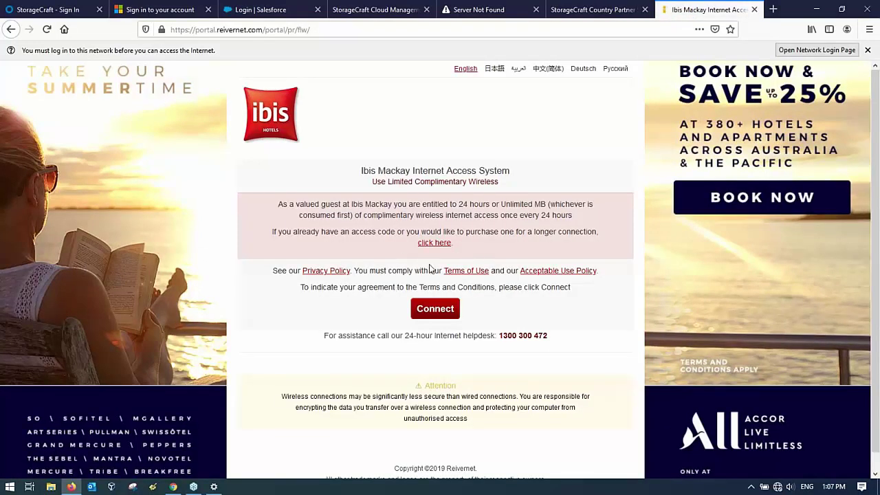
left_click(443, 307)
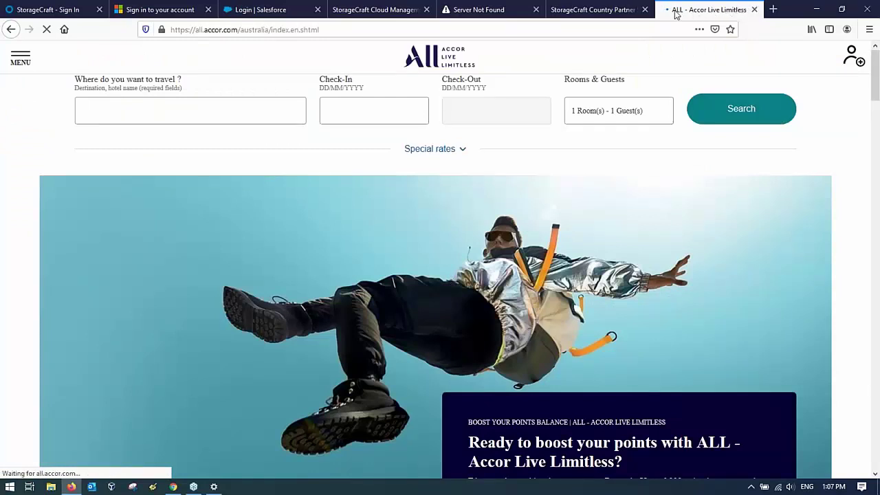
- Return to the Server Not Found tab and reload it so the OneSystem Overview loads
left_click(500, 9)
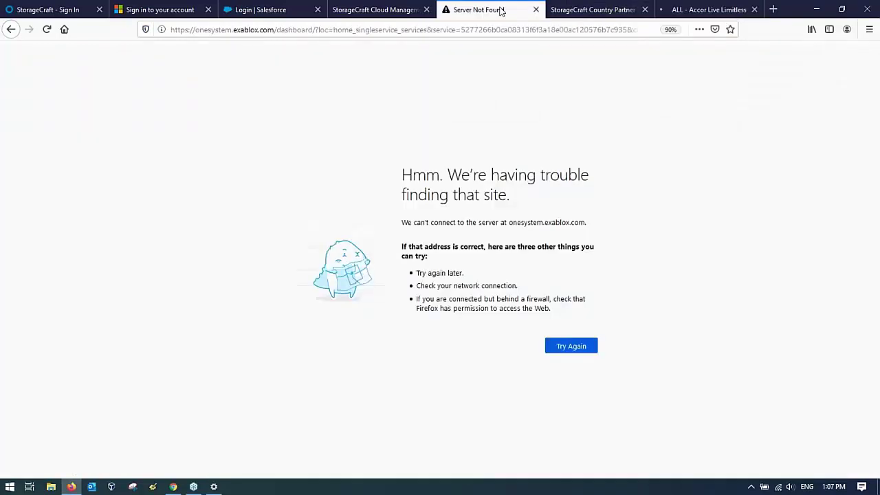
left_click(46, 31)
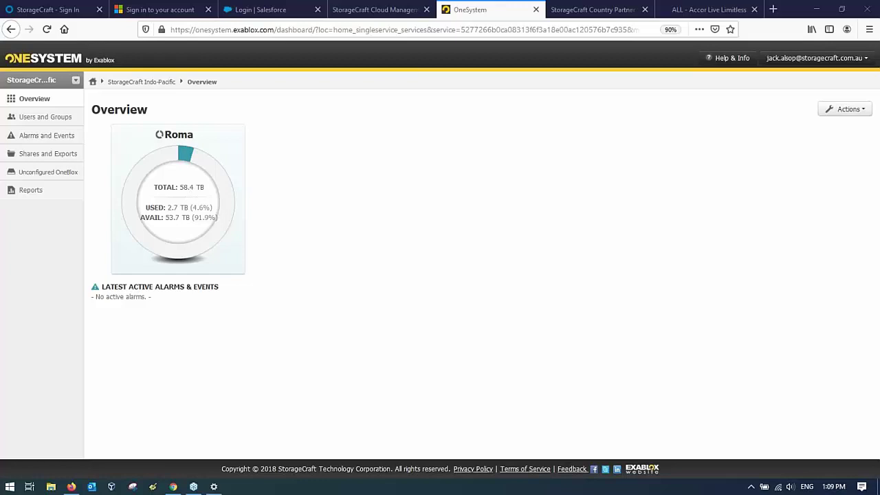
- Open the Roma cluster and its oneblox40886 details page, clearing the accidental text selection
left_click(187, 195)
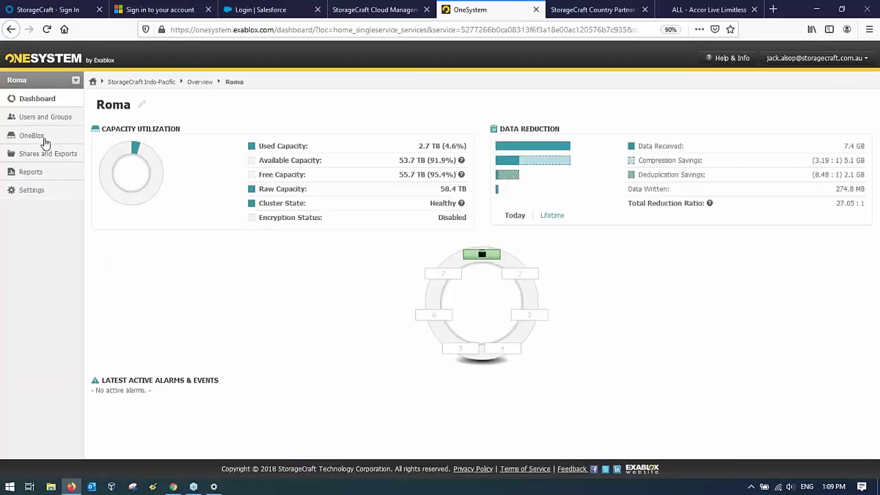
left_click(44, 142)
left_click_drag(42, 142, 286, 213)
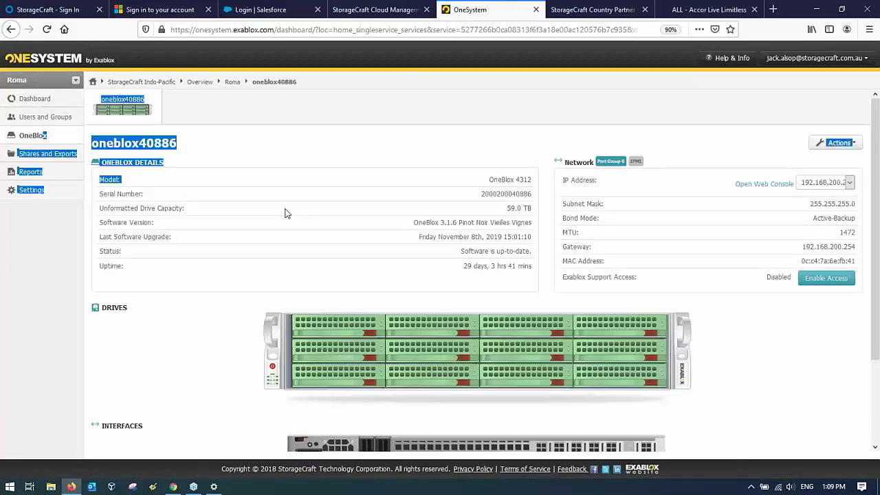
left_click(781, 371)
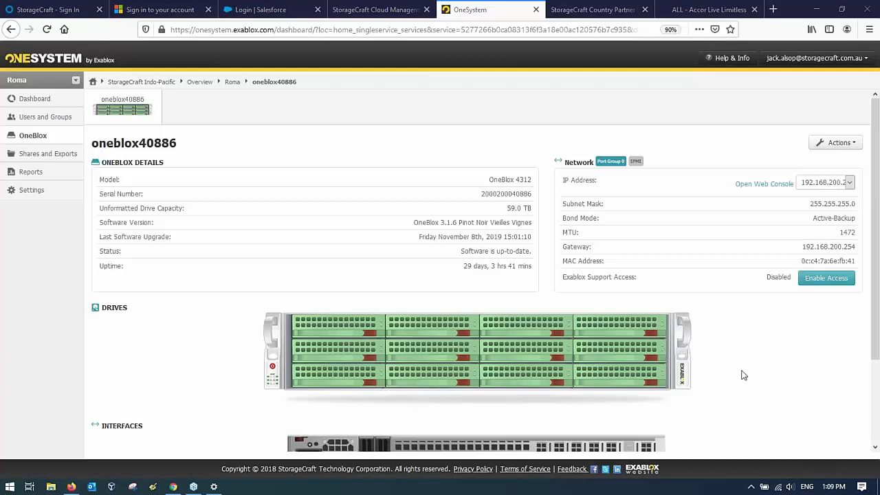
mouse_move(483, 353)
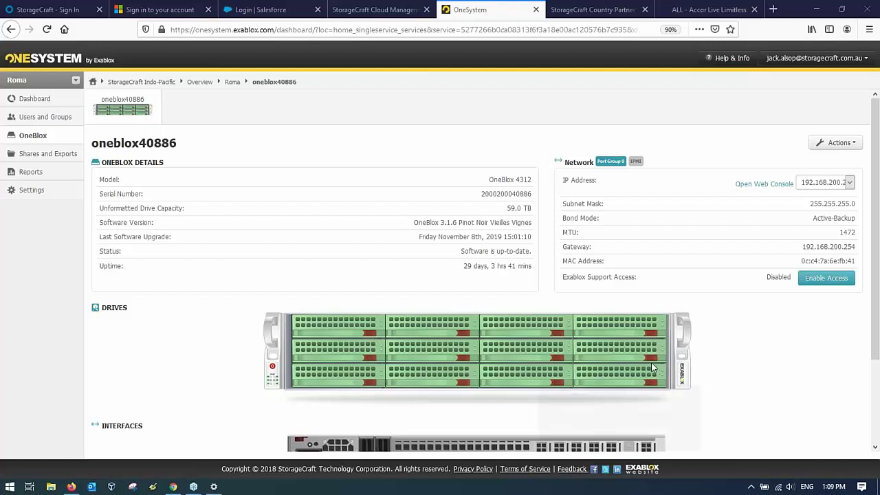
mouse_move(651, 356)
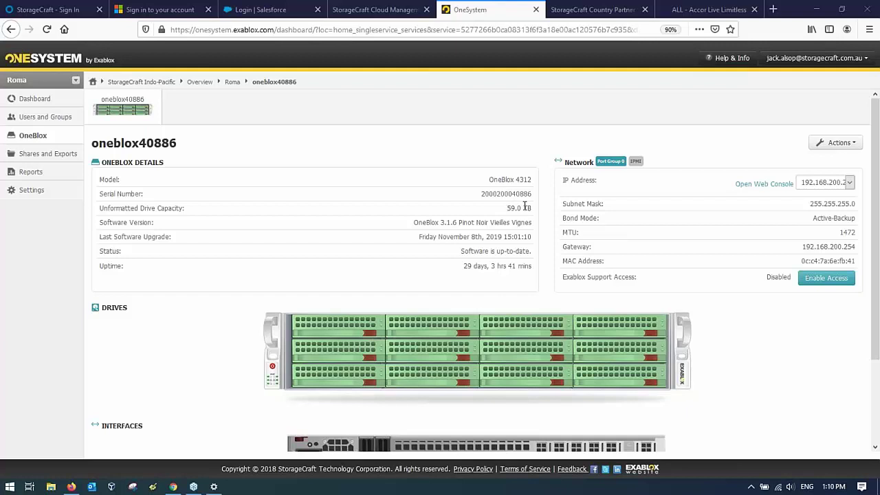
mouse_move(350, 331)
- Return to Roma's dashboard and show lifetime data reduction: 17.5 TB received, 1.3 TB written
left_click(43, 98)
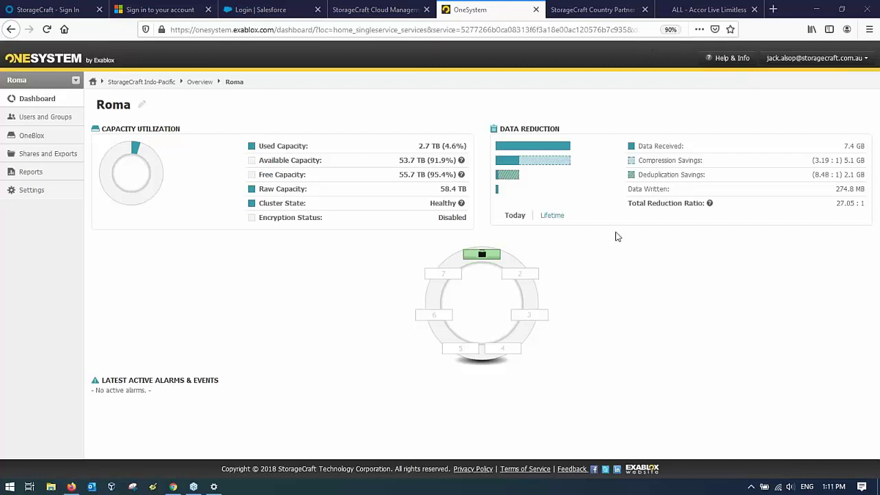
left_click(559, 219)
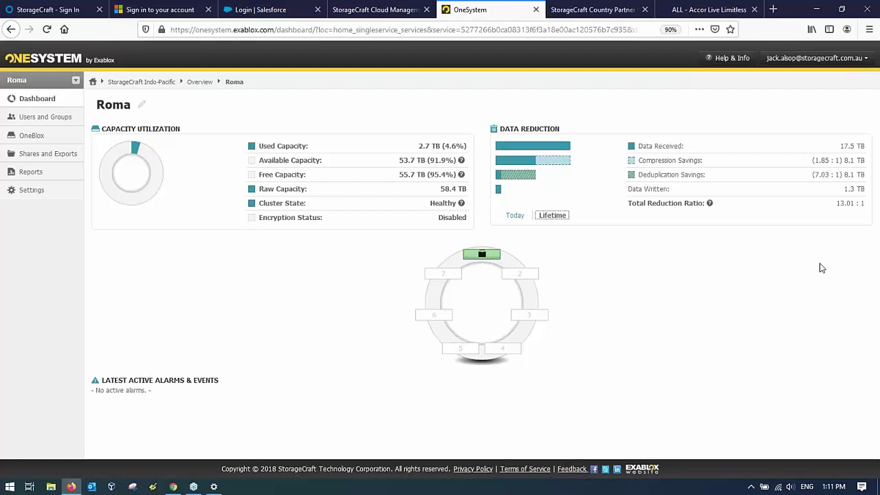
- Reopen the oneblox40886 page and view drive tooltips, including a 3.0 TB Western Digital drive, firmware 01.01K01
left_click(41, 137)
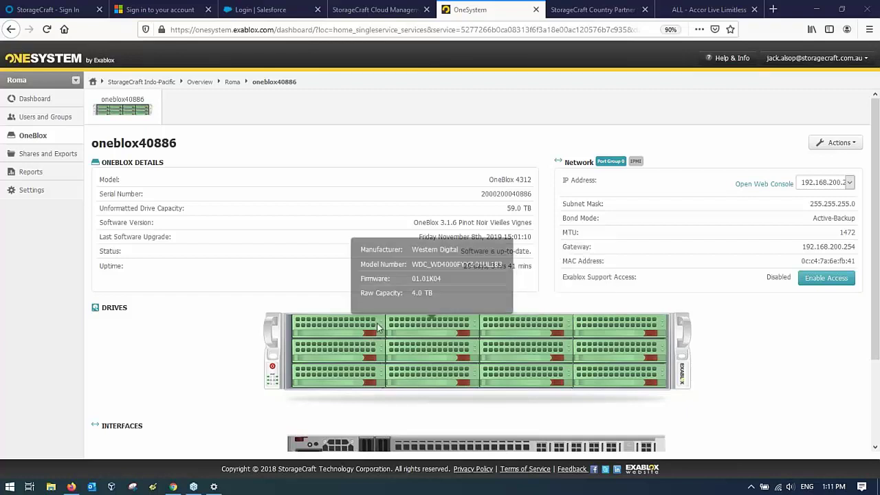
mouse_move(355, 355)
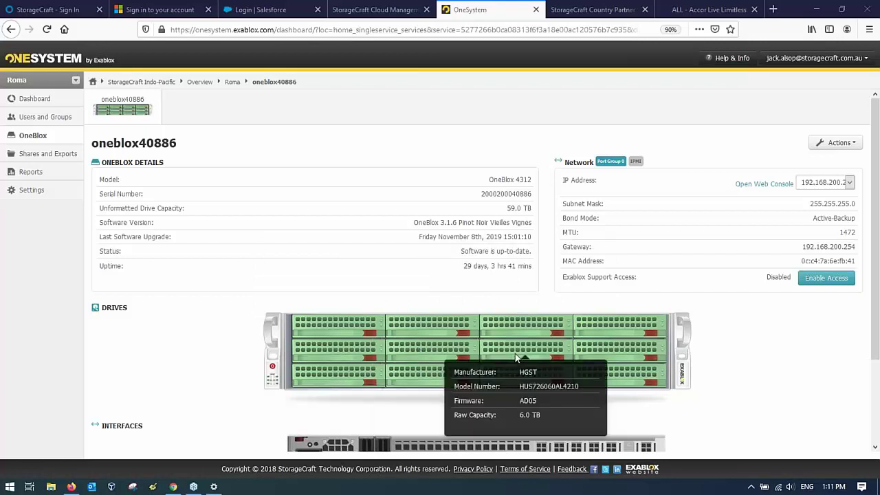
mouse_move(599, 348)
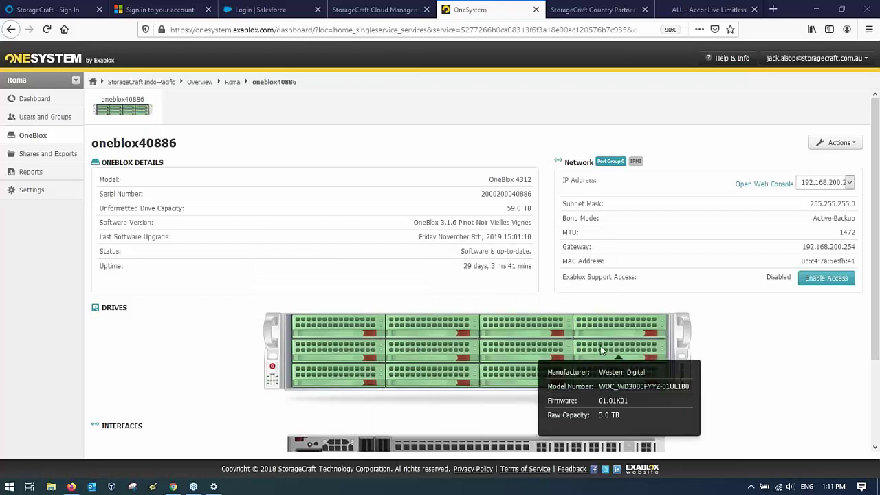
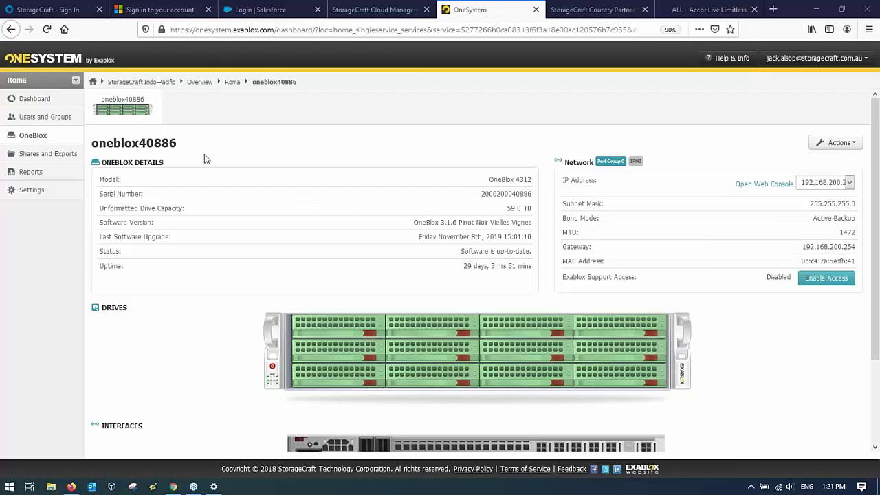
- Under Shares and Exports, view the Agents, ESX-Hosts, then HyperV-Host (NFS, snapshots enabled) share details
left_click(67, 159)
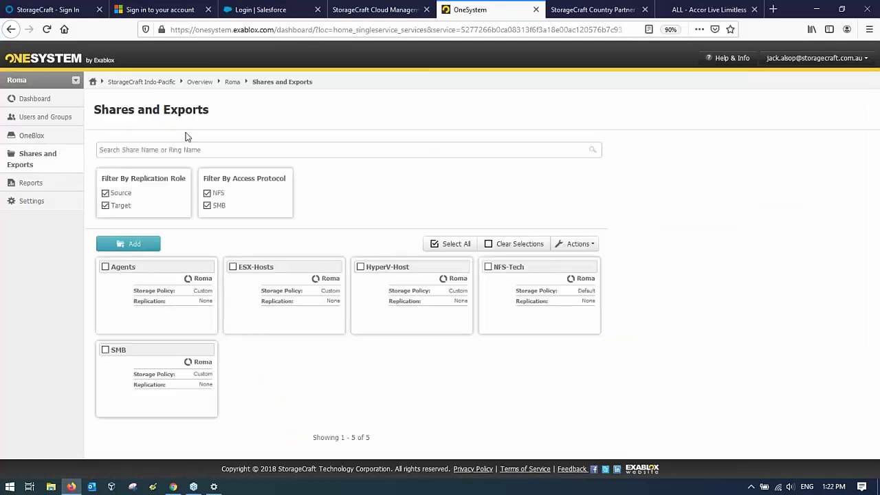
left_click(180, 300)
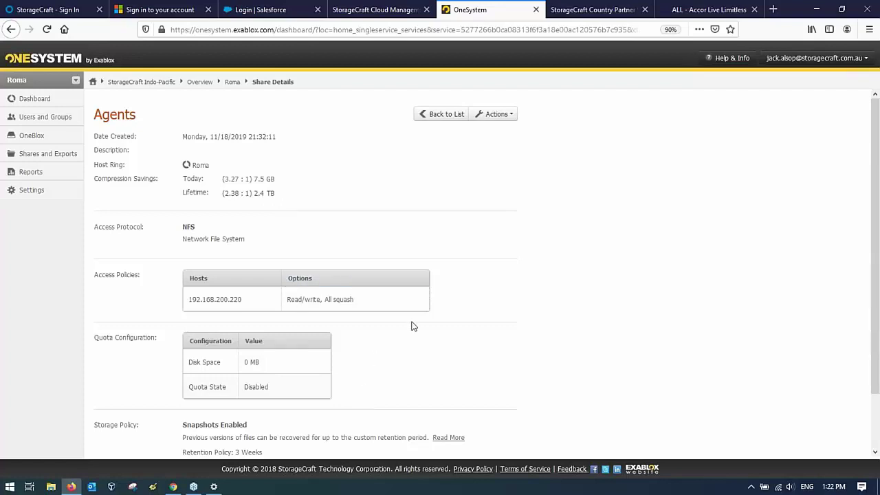
left_click(443, 120)
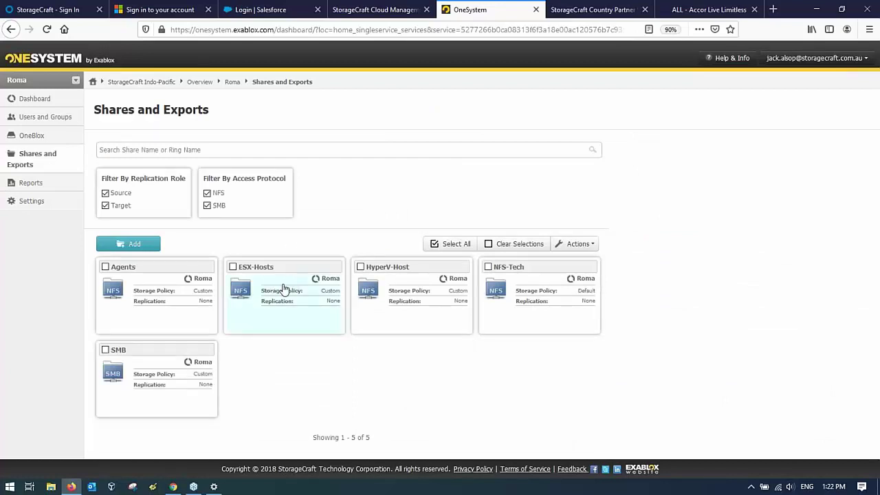
left_click(283, 288)
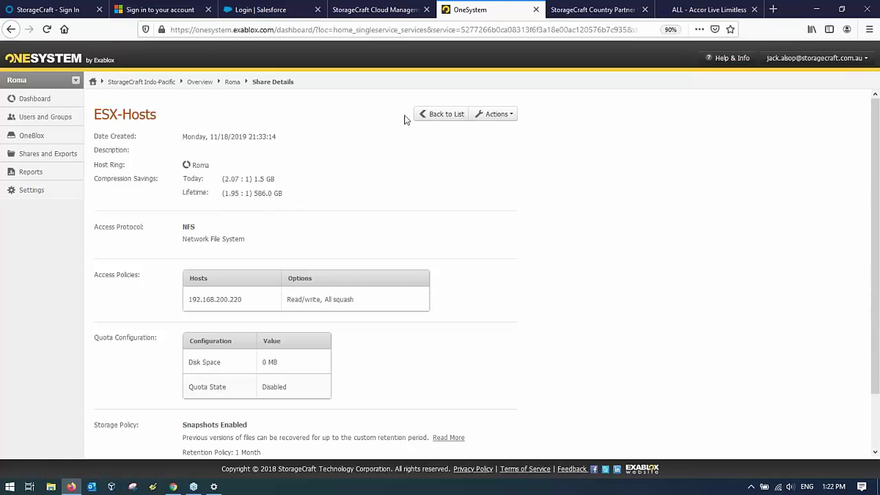
left_click(432, 114)
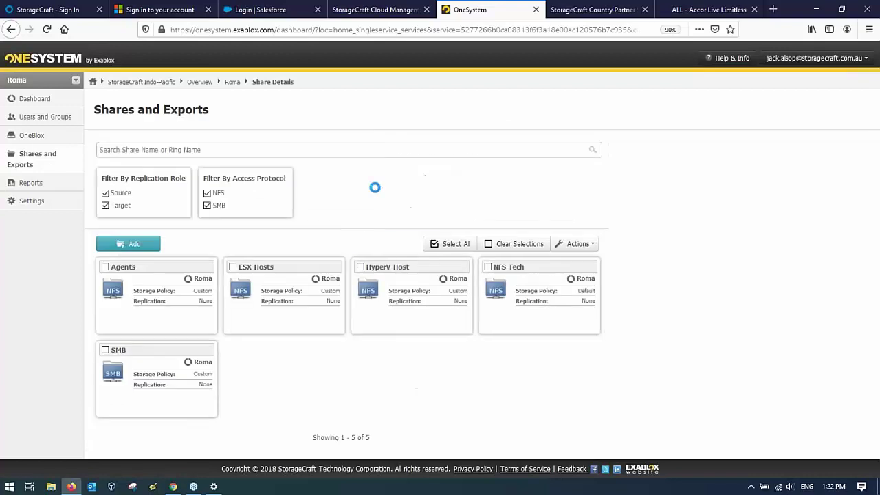
left_click(416, 294)
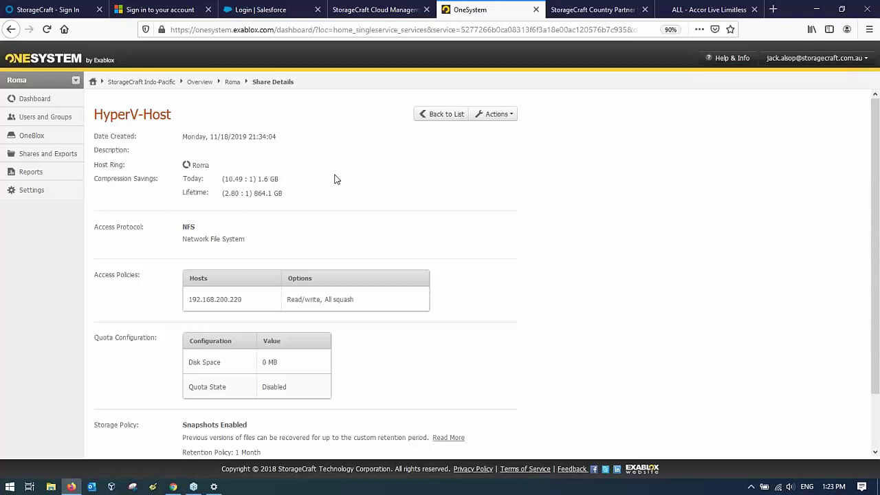
- Return to the share list and open the SMB share, showing access-based enumeration and 1-month snapshots
left_click(439, 115)
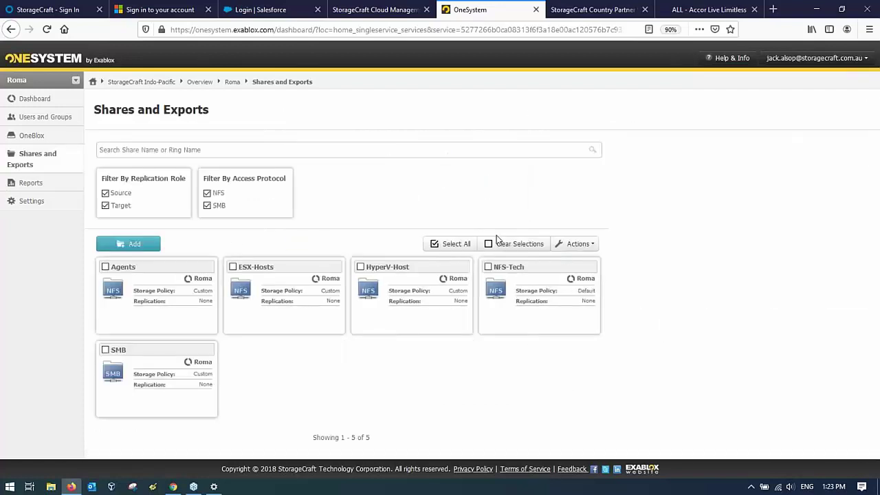
left_click(163, 373)
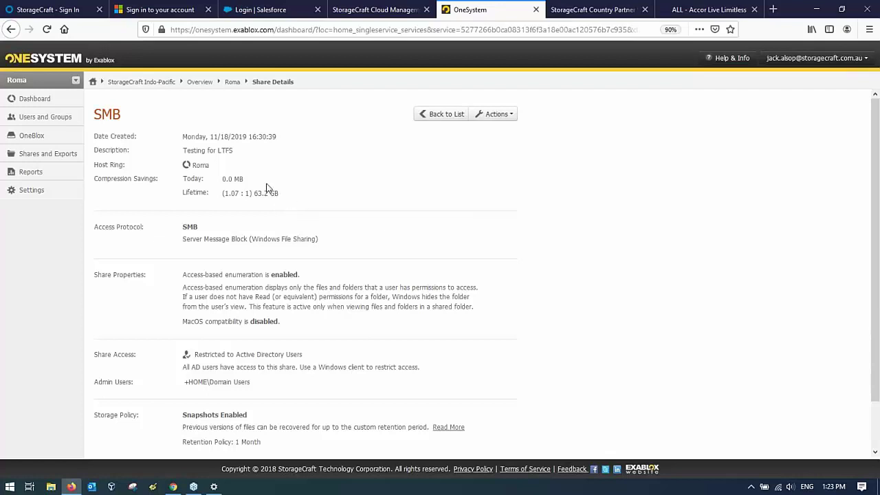
- Open Roma's Reports, view Share Utilization, then zoom the Deduplication chart to 02/09–02/10
left_click(31, 172)
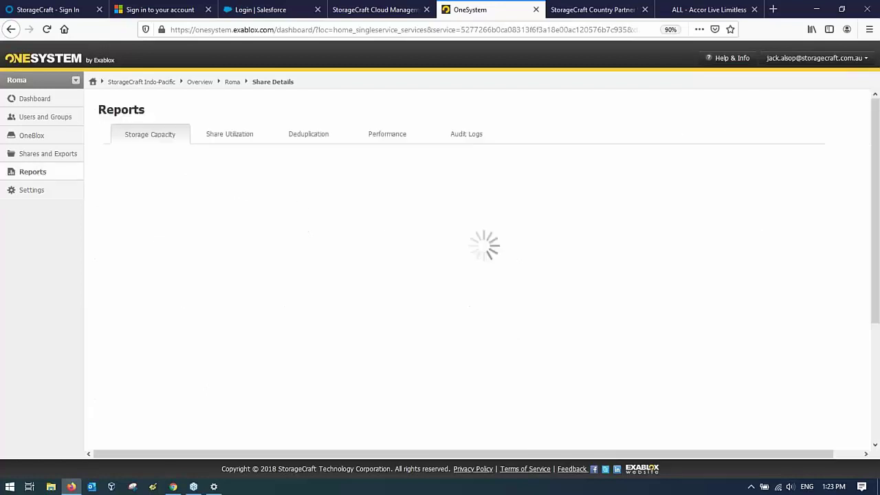
left_click(225, 135)
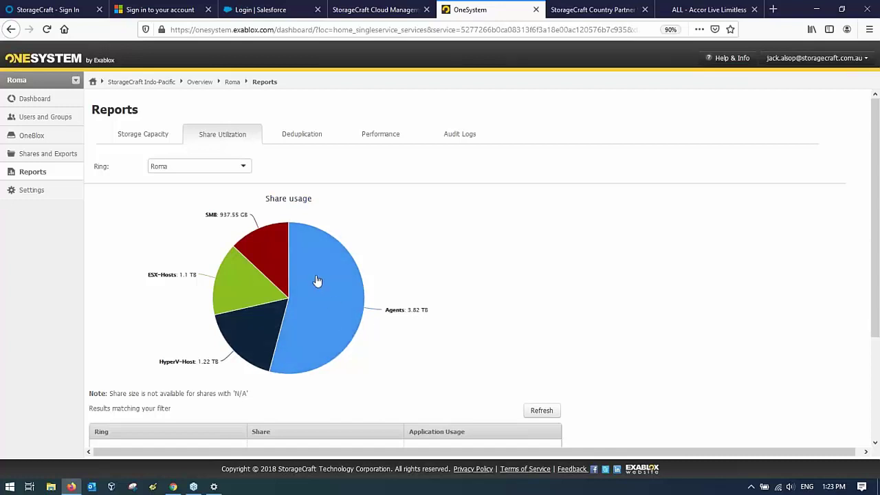
left_click(326, 141)
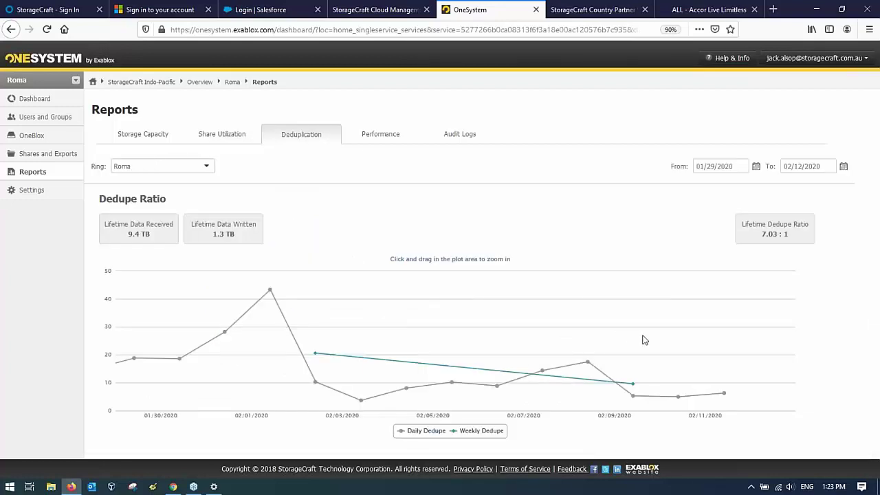
left_click_drag(644, 340, 692, 364)
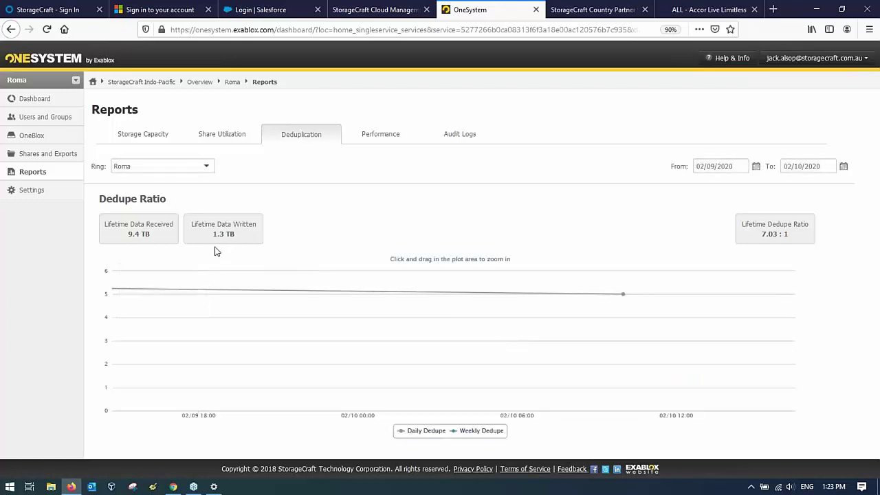
- Recheck Share Utilization, zoom the dedupe chart into minutes on 02/10, then view oneblox40886's Performance report
left_click(208, 135)
left_click(301, 135)
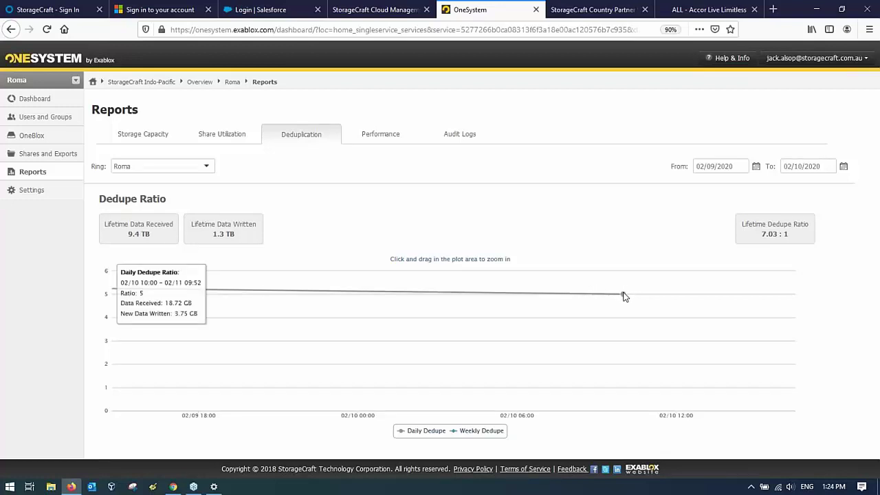
mouse_move(622, 293)
left_mouse_down()
mouse_move(597, 298)
mouse_move(623, 297)
left_mouse_up()
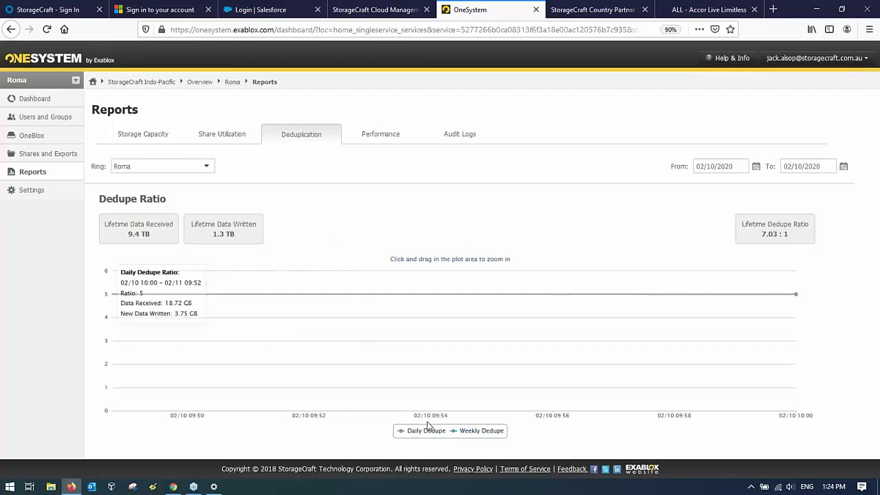
left_click(383, 138)
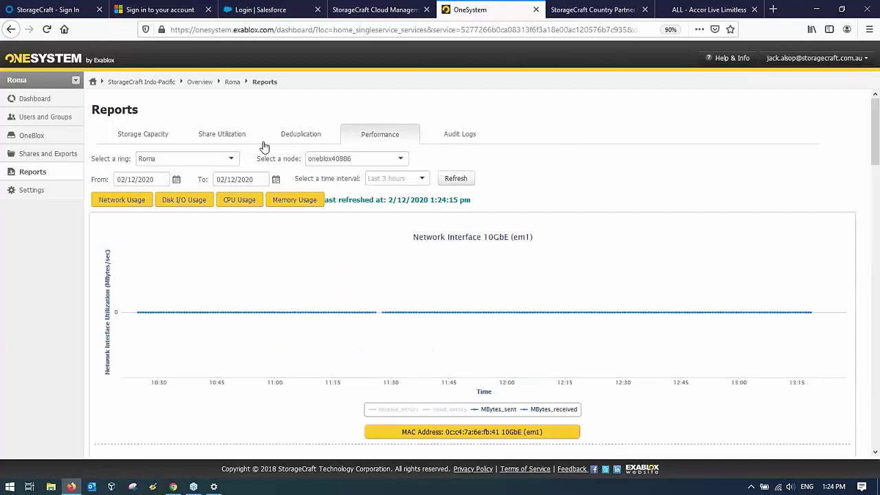
- Revisit the SMB share, then show Roma's Ring Settings with Active Directory domain home.local and no virtual IP
left_click(32, 190)
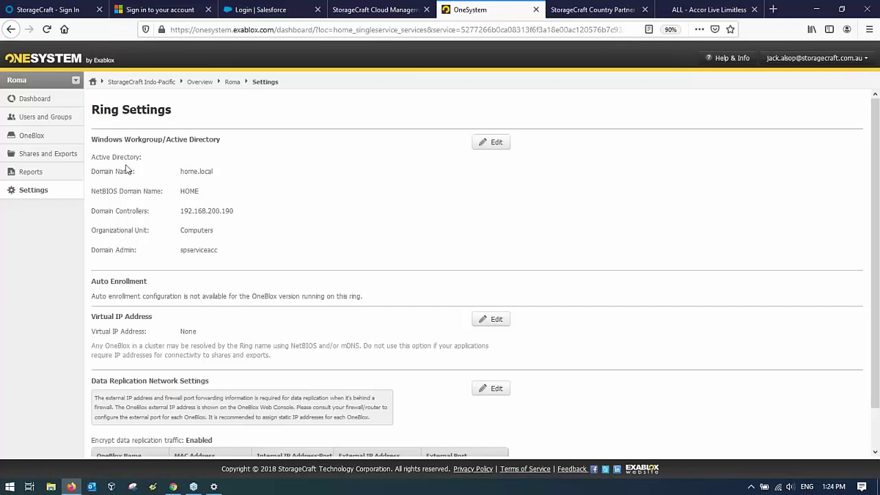
left_click(64, 158)
left_click_drag(63, 157, 131, 399)
left_click(136, 400)
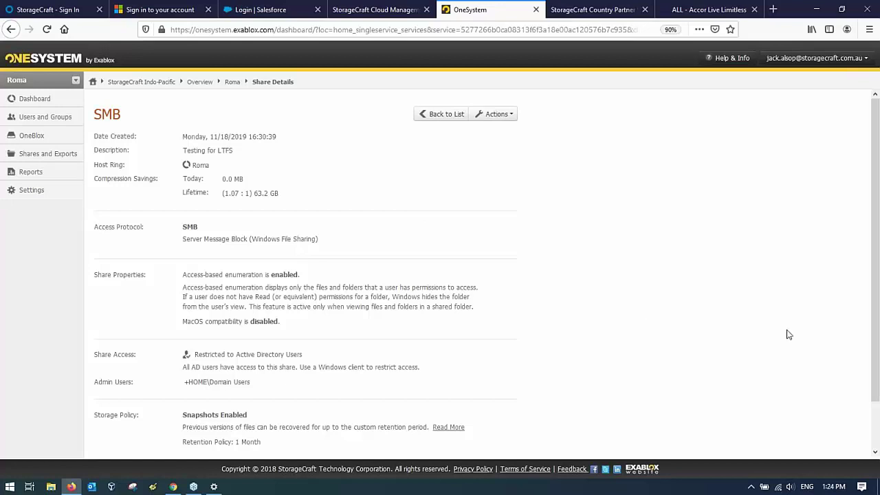
left_click_drag(873, 324, 878, 396)
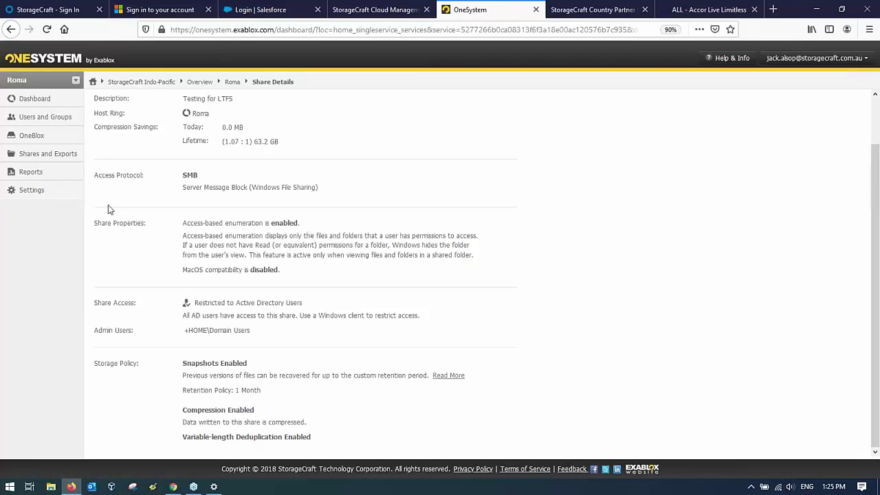
left_click(29, 192)
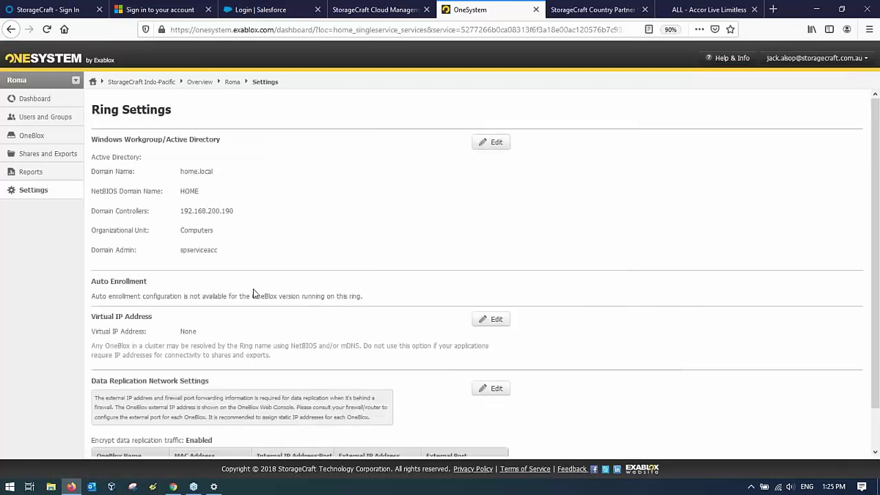
- Show node oneblox40886's details: OneBlox 4312, 59.0 TB unformatted, software 3.1.6
left_click(31, 136)
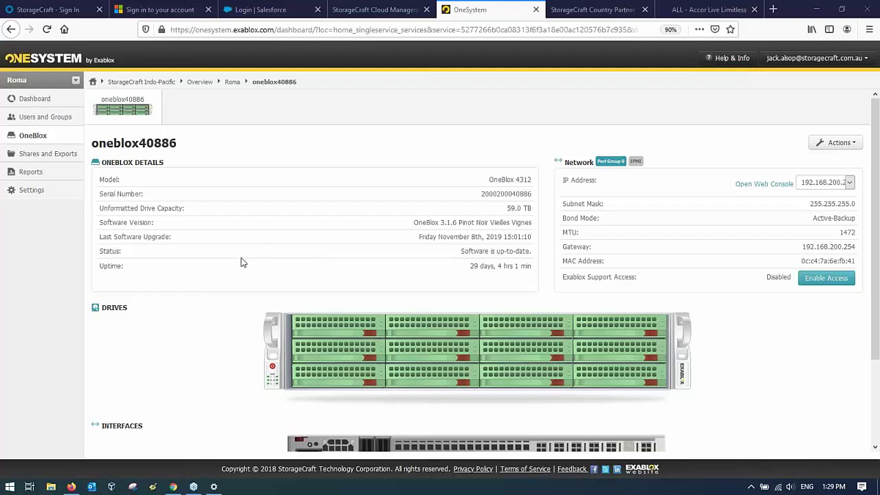
- Open a maximized File Explorer, browse into the DATA folder on DATA (D:), and bring up its column choices
key("super+e")
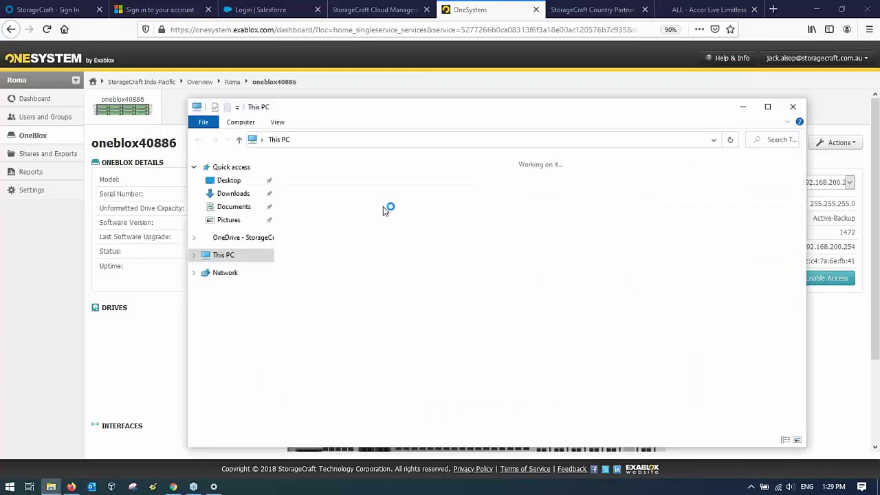
left_click(768, 110)
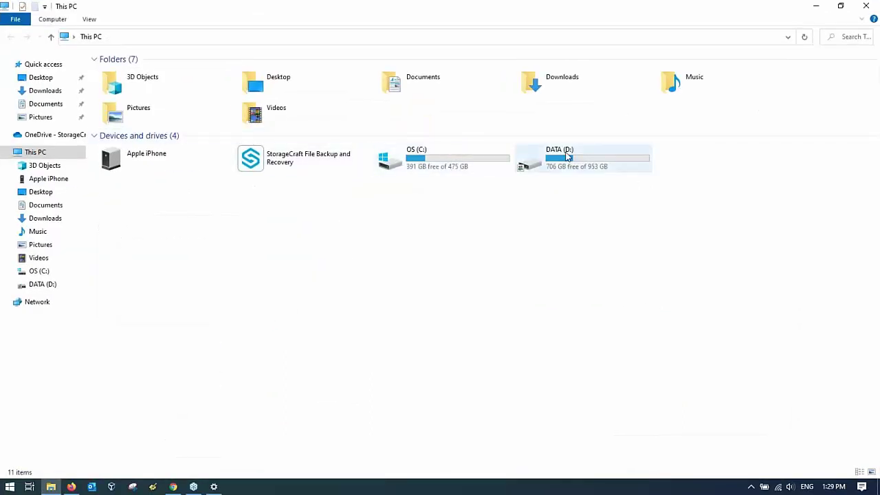
double_click(529, 163)
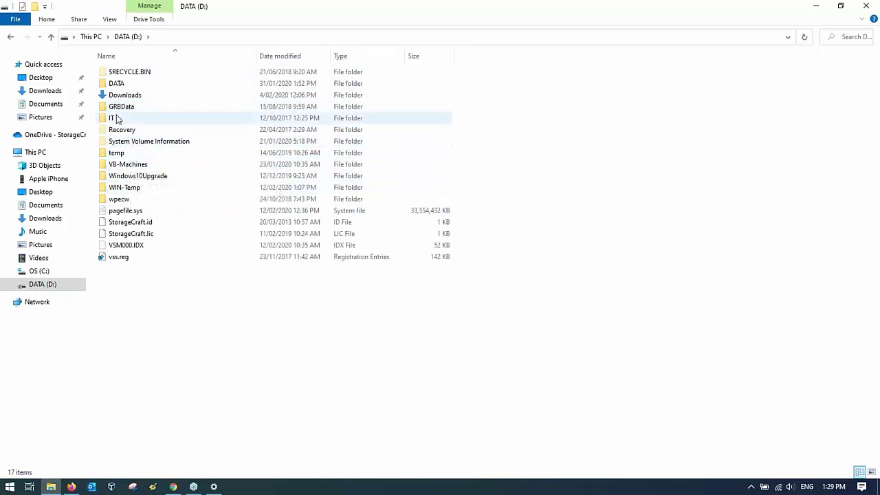
left_click(122, 85)
double_click(123, 85)
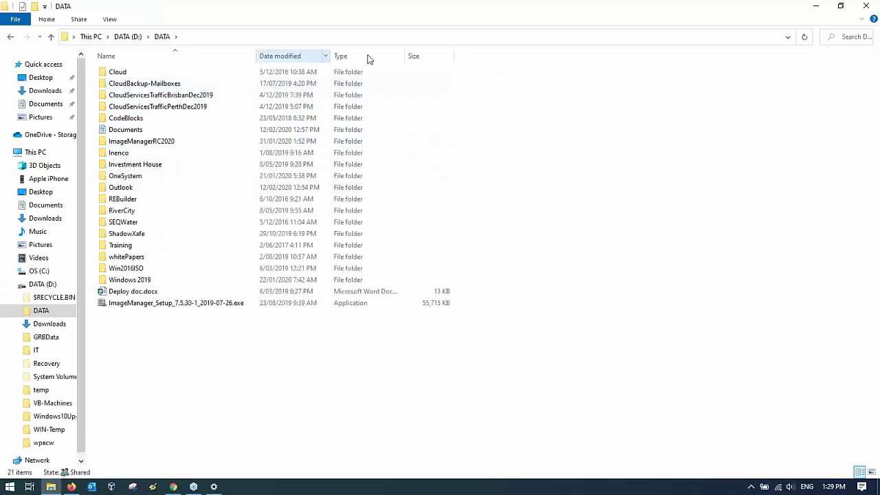
right_click(493, 55)
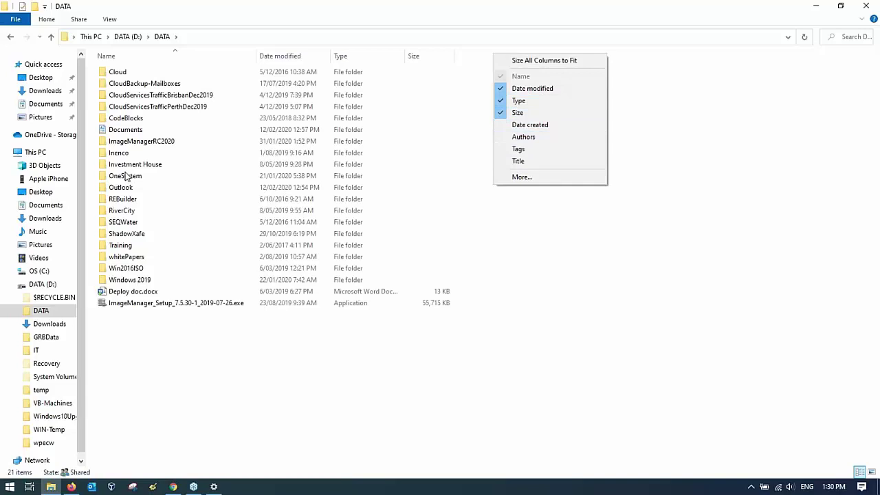
- Open the OneSystem folder and switch to Details layout to list its four files
double_click(128, 176)
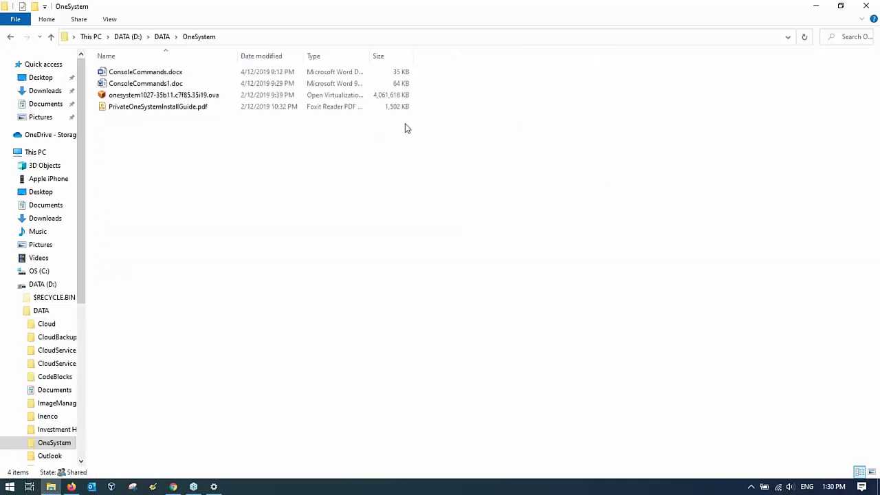
right_click(446, 54)
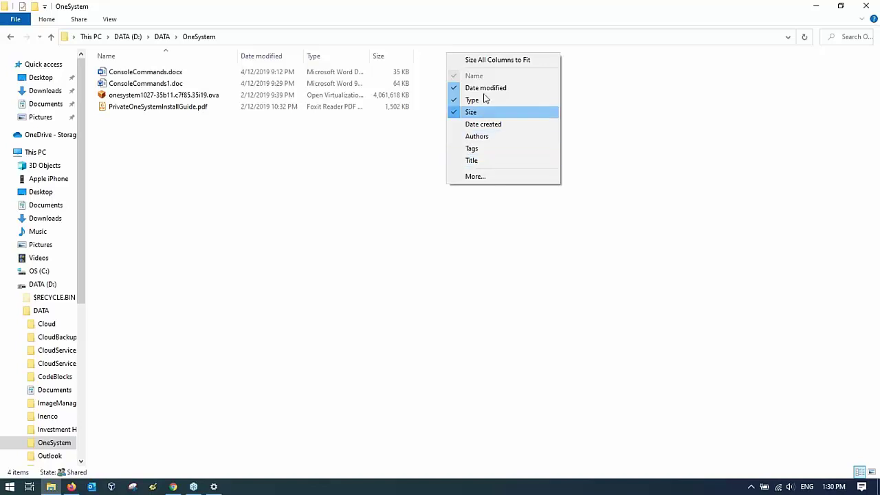
left_click(604, 91)
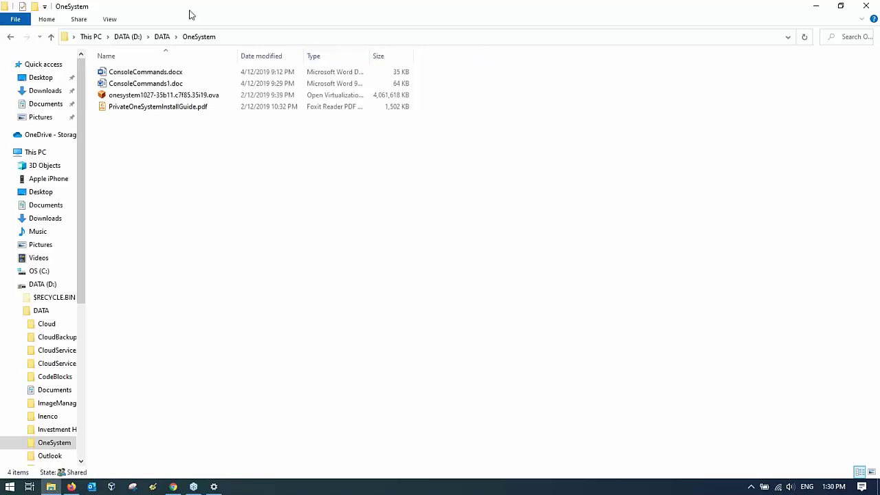
left_click(110, 20)
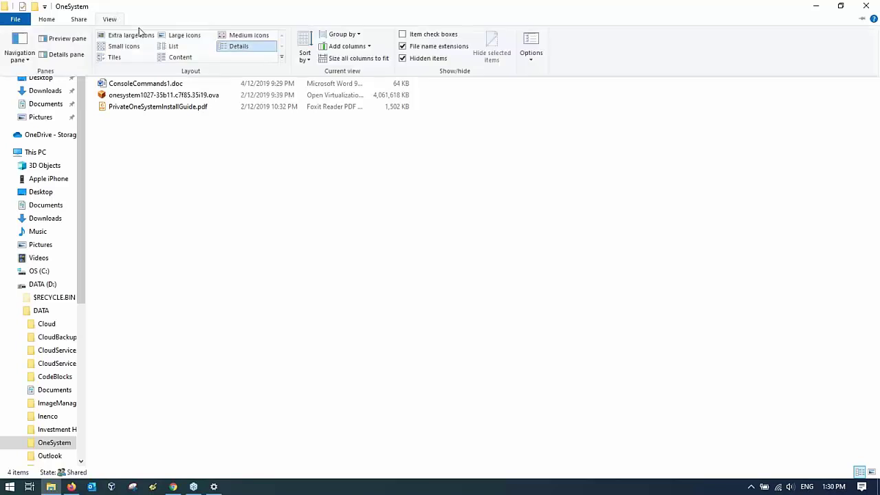
left_click(239, 46)
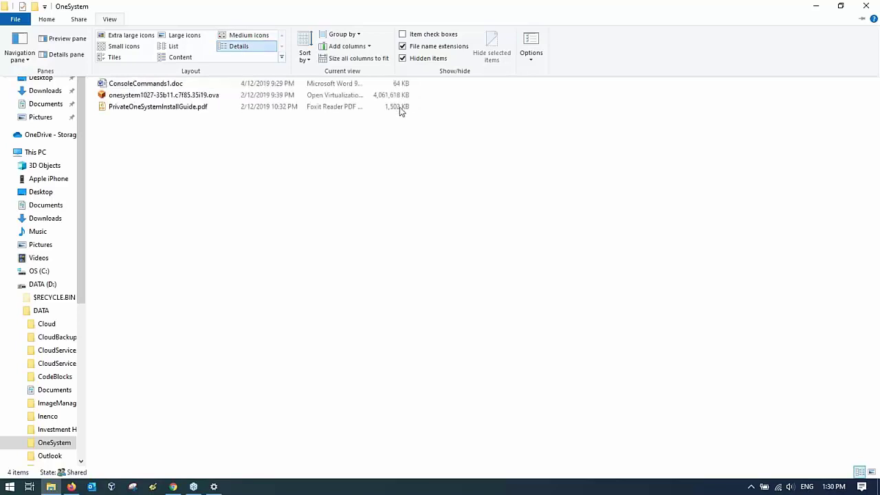
left_click(477, 119)
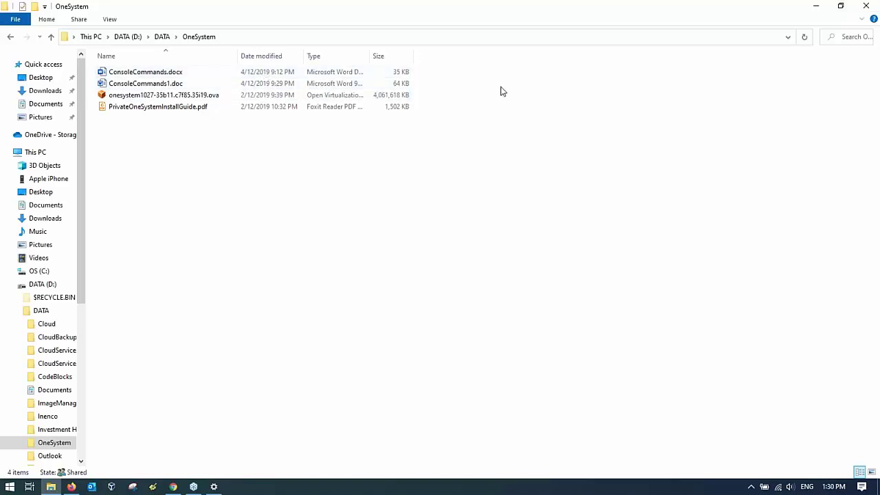
- Close File Explorer, return via the Roma dashboard to oneblox40886, and show the top-left drive's Western Digital 4.0 TB info
left_click(866, 7)
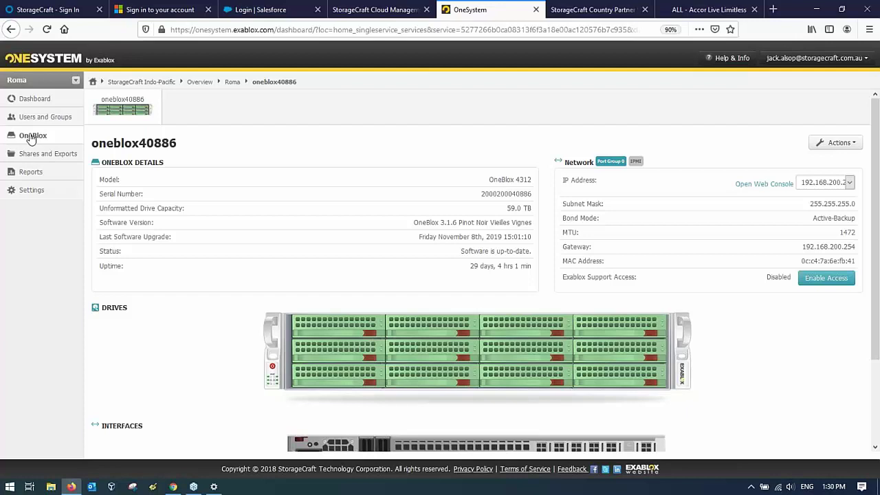
left_click(35, 100)
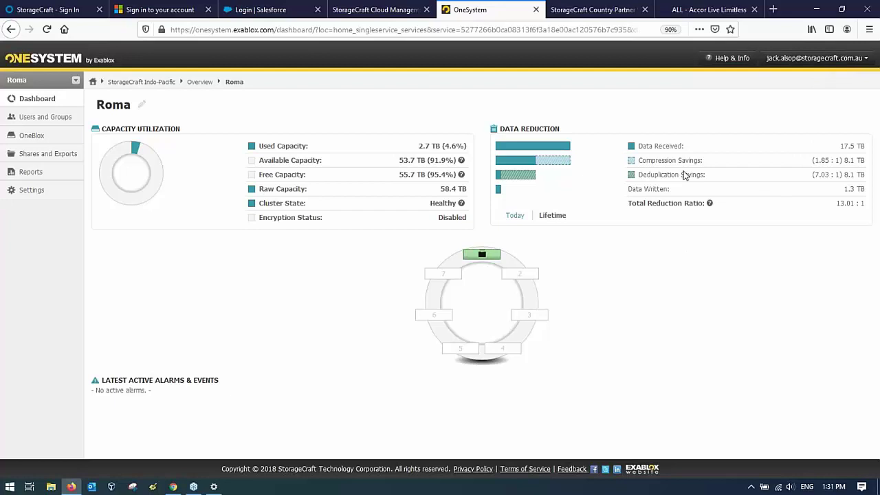
left_click(33, 140)
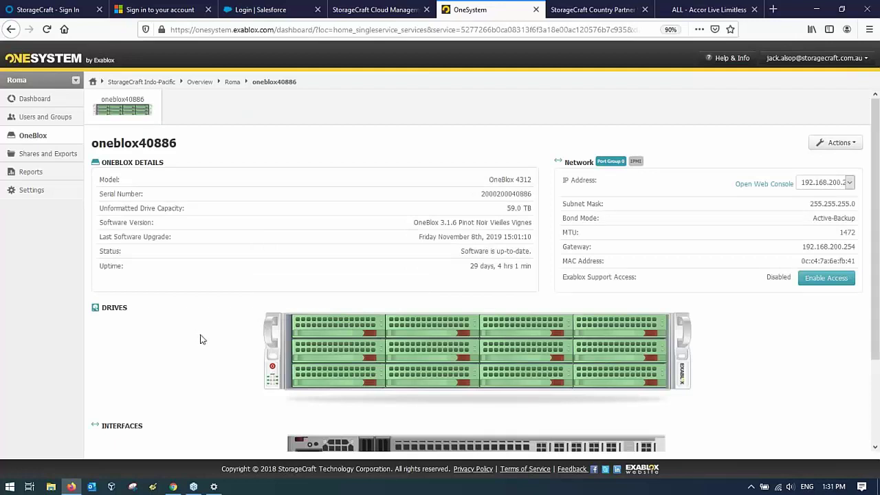
mouse_move(306, 320)
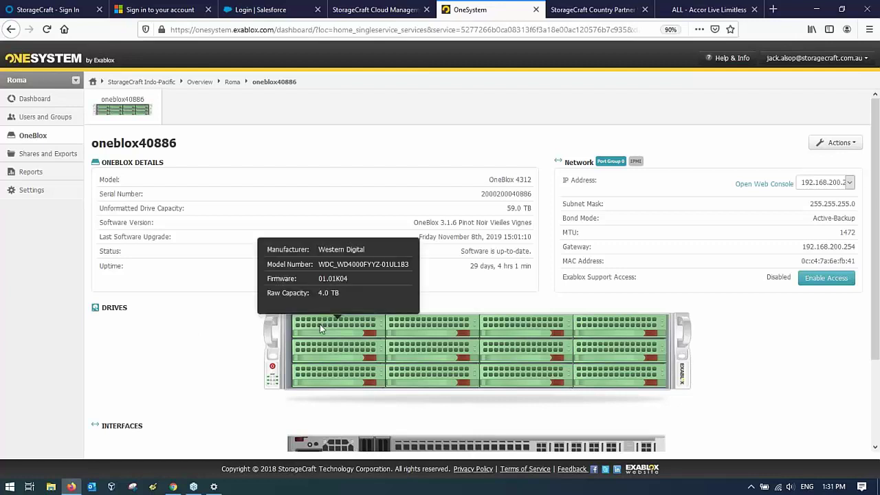